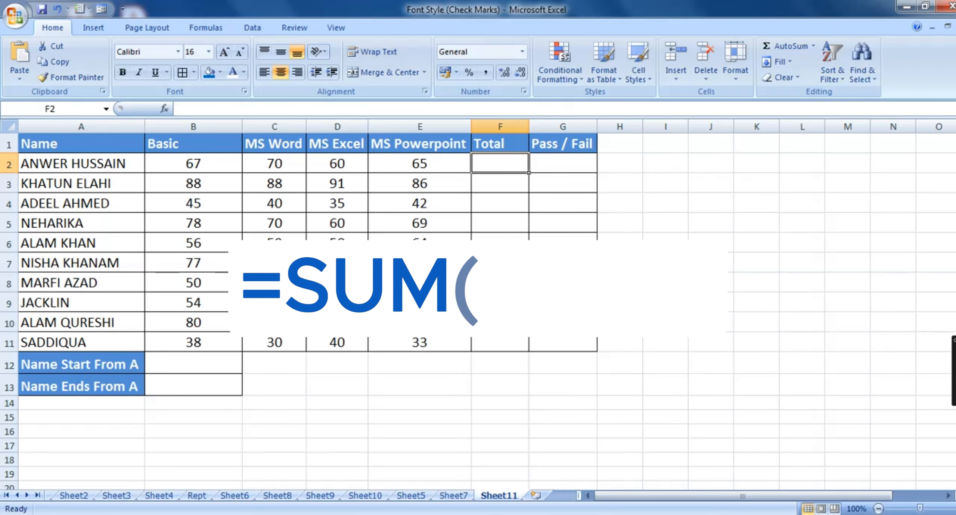
- Total the first student's marks in F2 with =SUM(B2:E2) and fill the formula down through F11
{"action": "type", "text": "="}
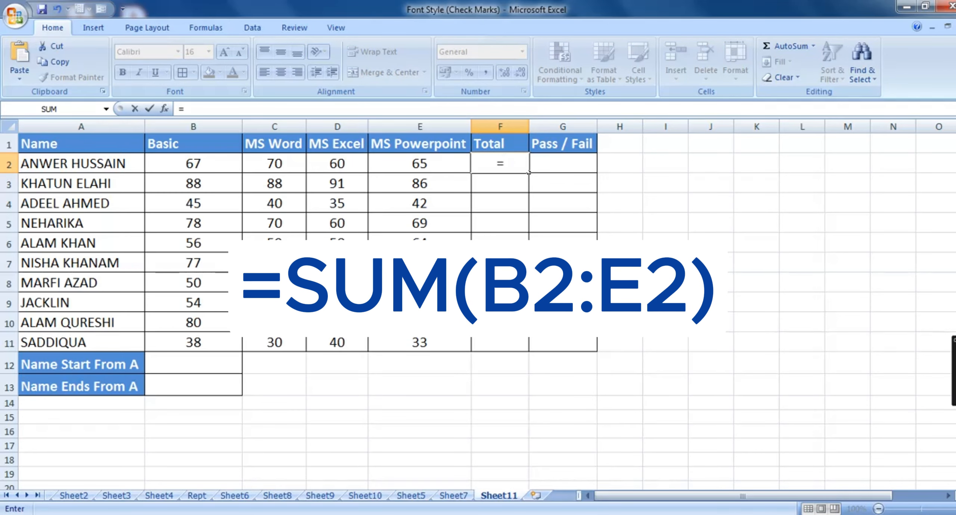
{"action": "type", "text": "SUM("}
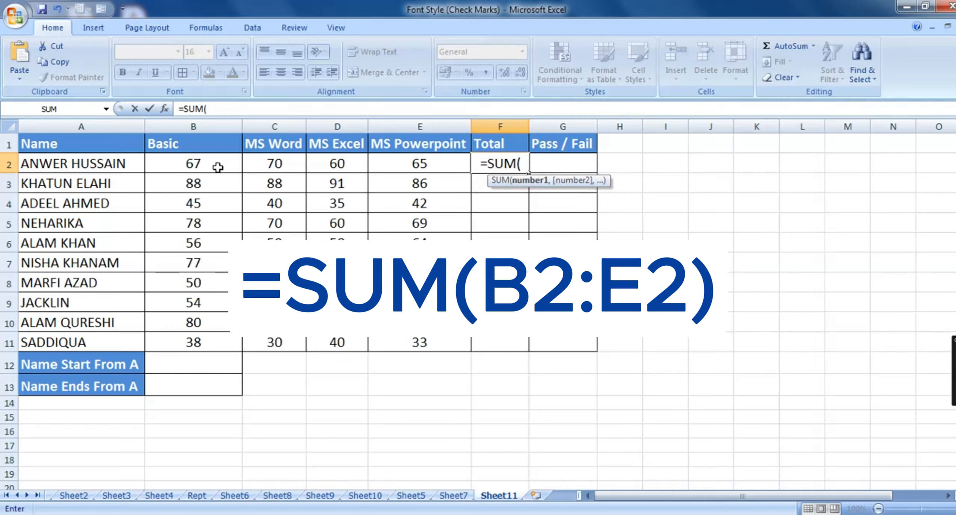
{"action": "left_click_drag", "start_coordinate": [218, 167], "coordinate": [411, 168]}
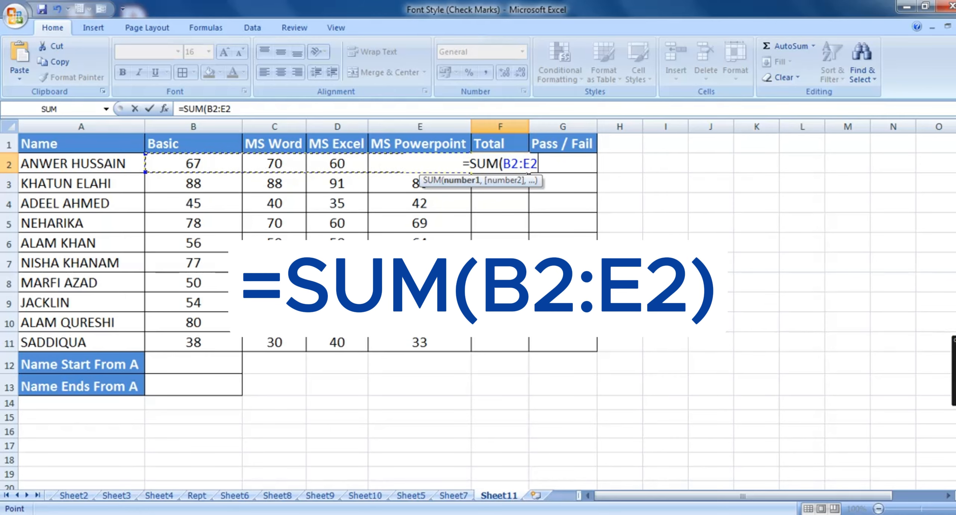
{"action": "type", "text": ")"}
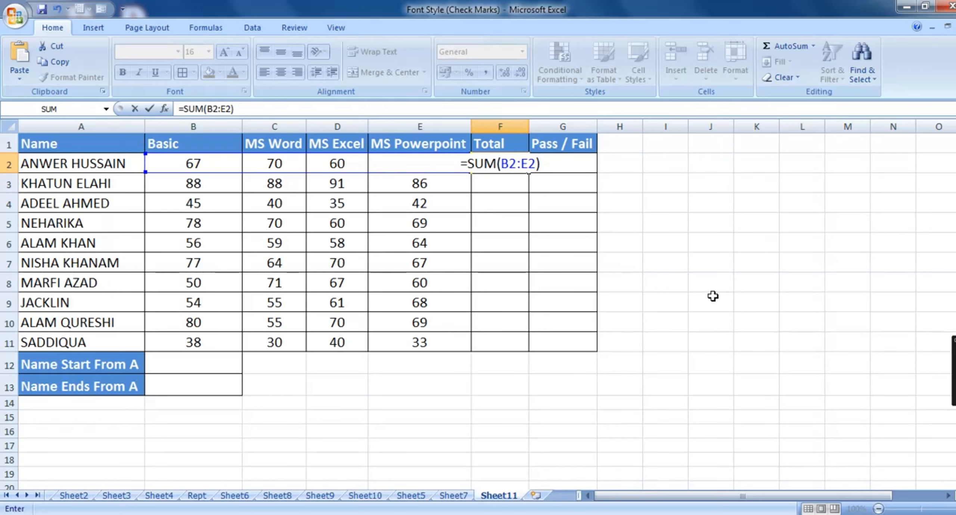
{"action": "key", "text": "Return"}
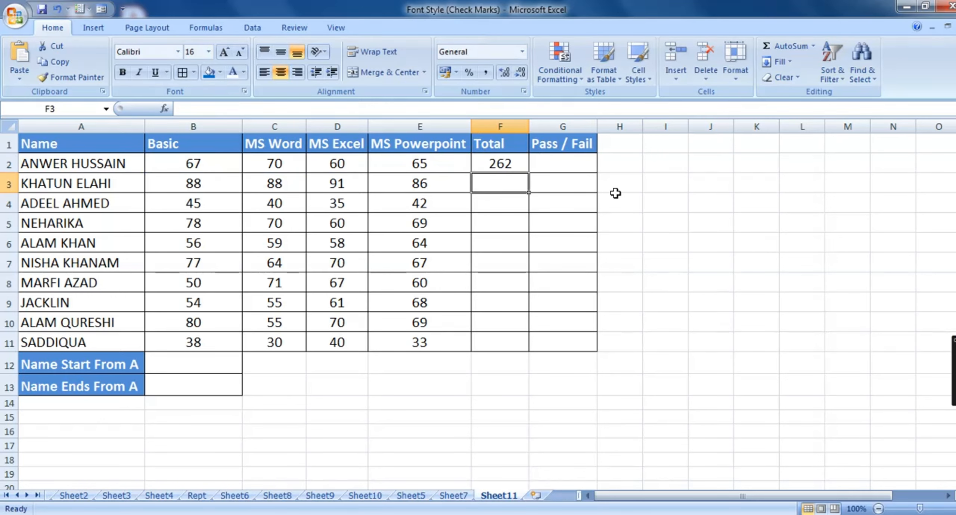
{"action": "left_click", "coordinate": [512, 158]}
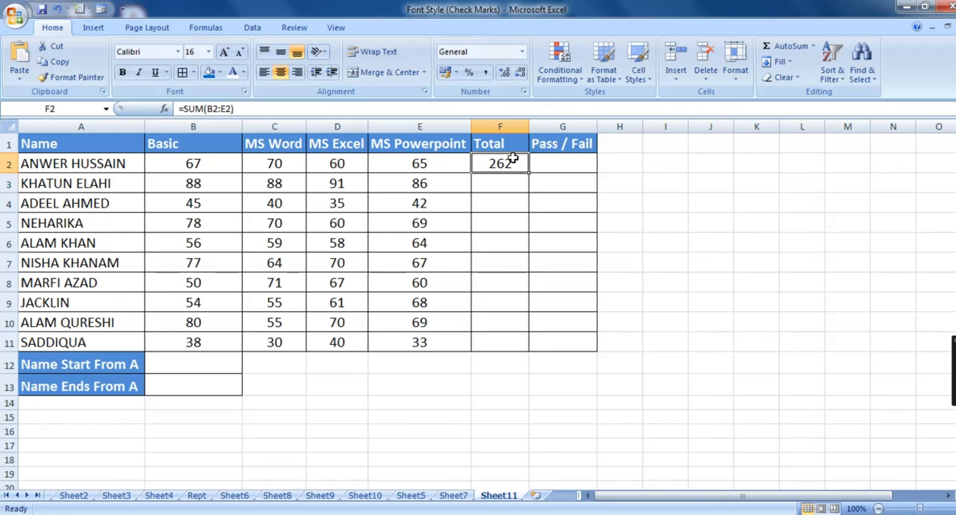
{"action": "double_click", "coordinate": [530, 171]}
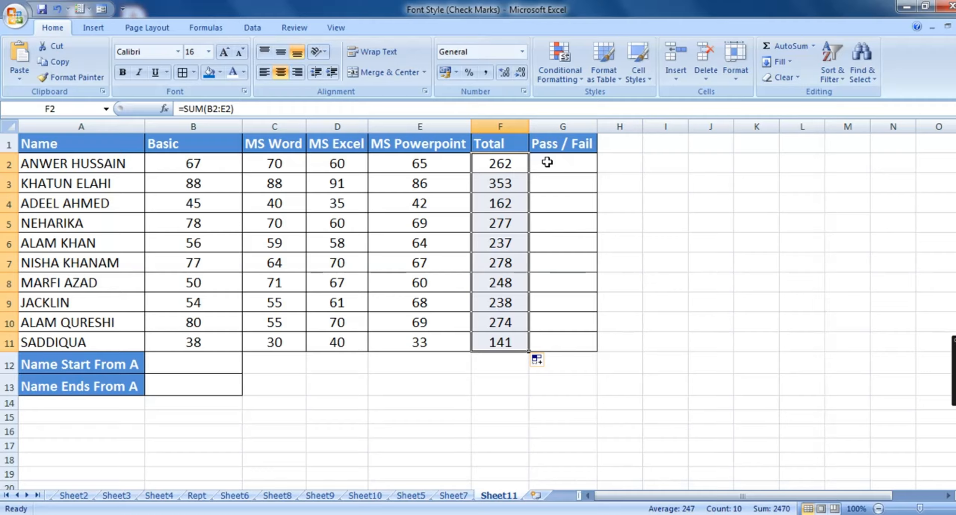
- Enter =IF(F2>=200,"PASS","FAIL") in G2 and fill the formula down the Pass / Fail column through G11
{"action": "left_click", "coordinate": [546, 162]}
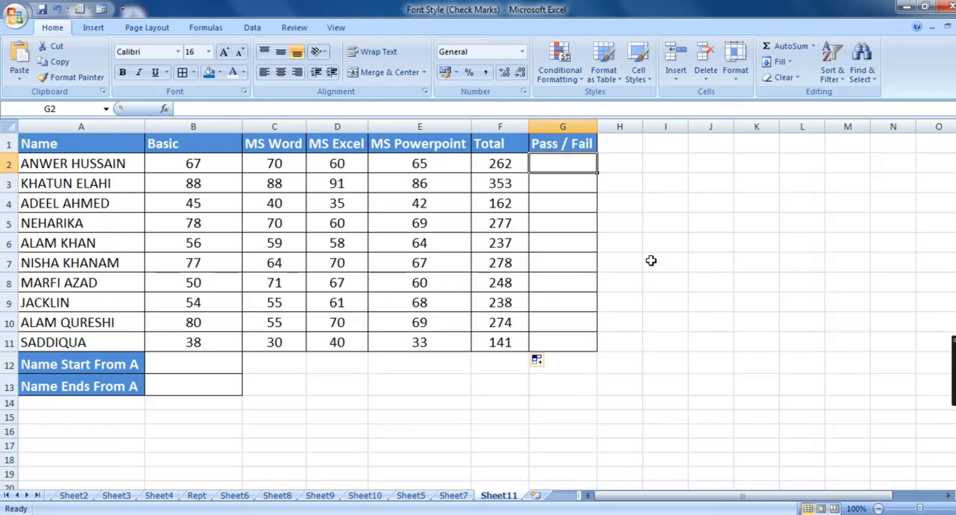
{"action": "type", "text": "="}
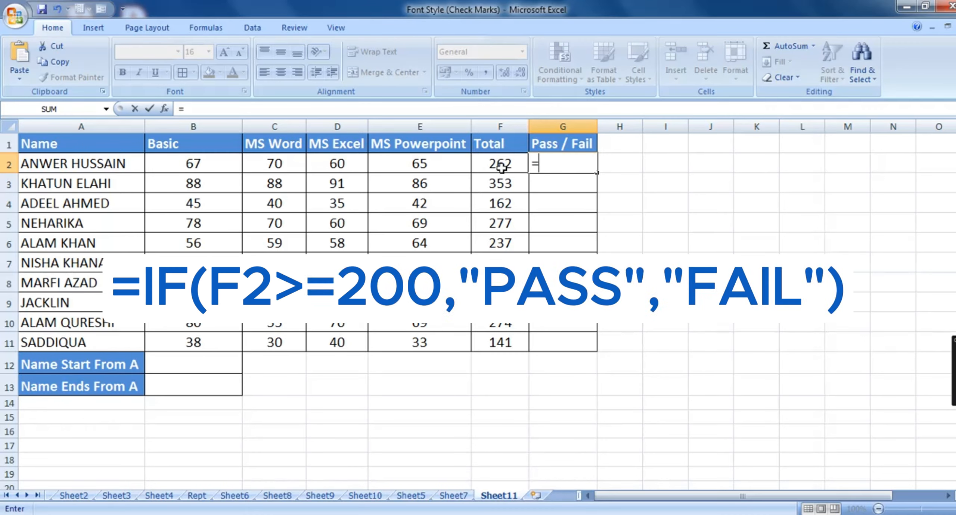
{"action": "type", "text": "IF("}
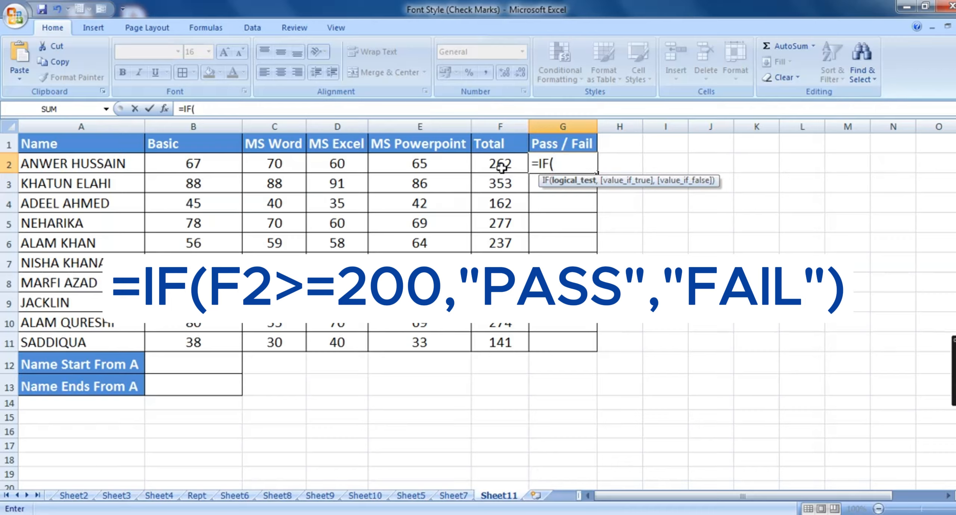
{"action": "left_click", "coordinate": [501, 168]}
{"action": "type", "text": ">=200"}
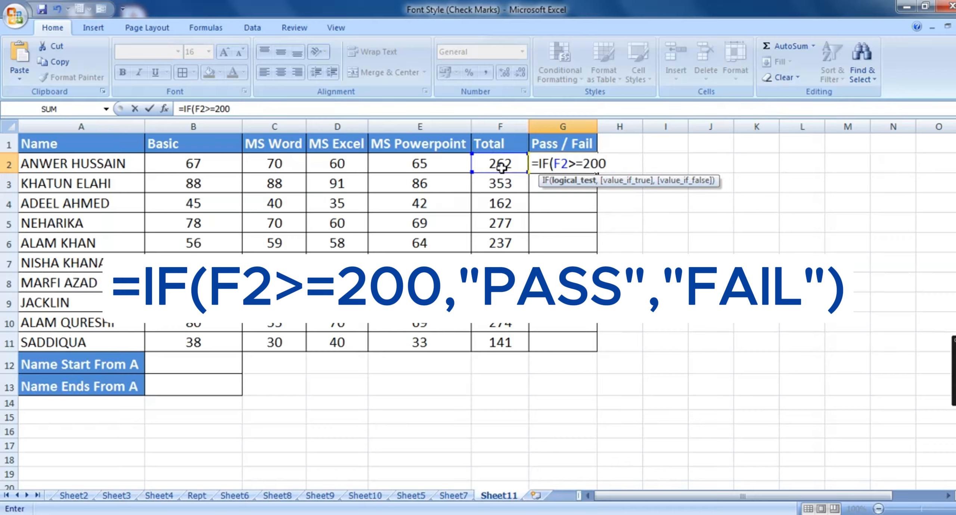
{"action": "type", "text": ",\"P"}
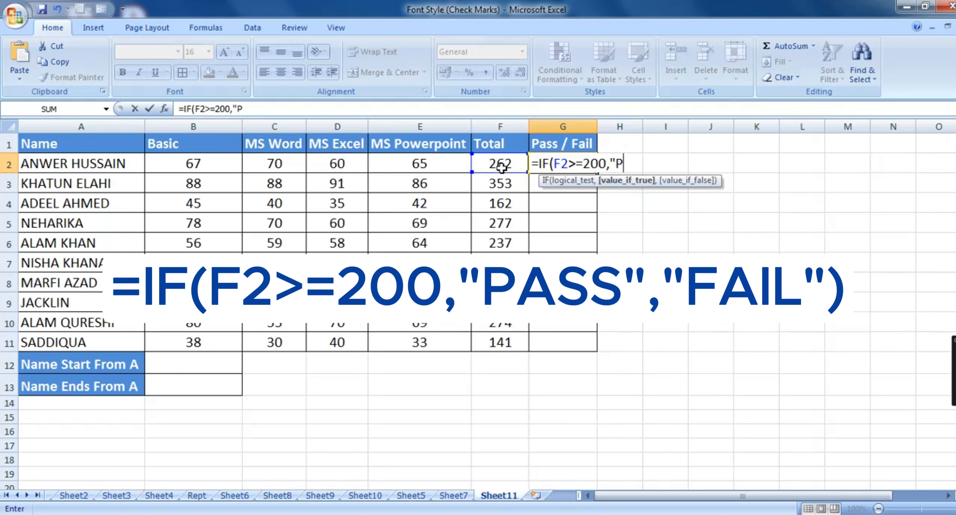
{"action": "type", "text": "ASS\","}
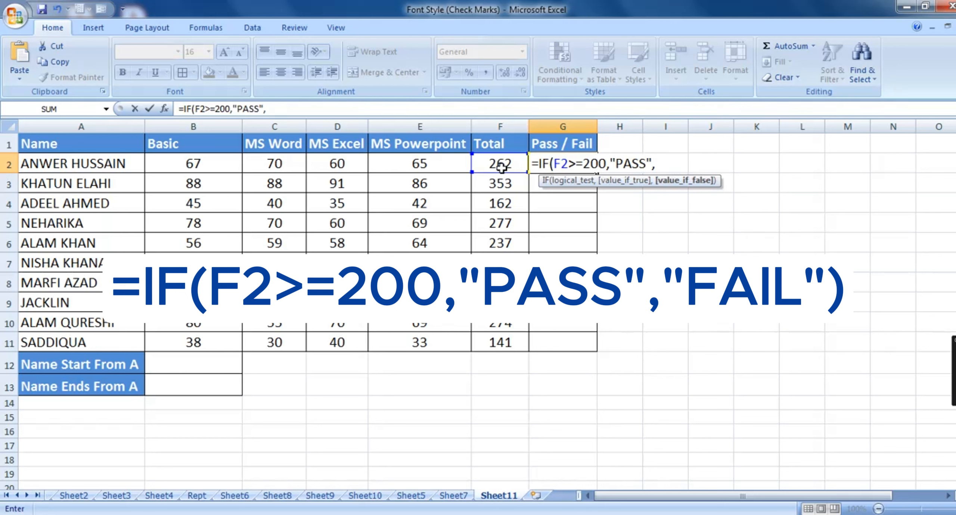
{"action": "type", "text": "\"FAIL\")"}
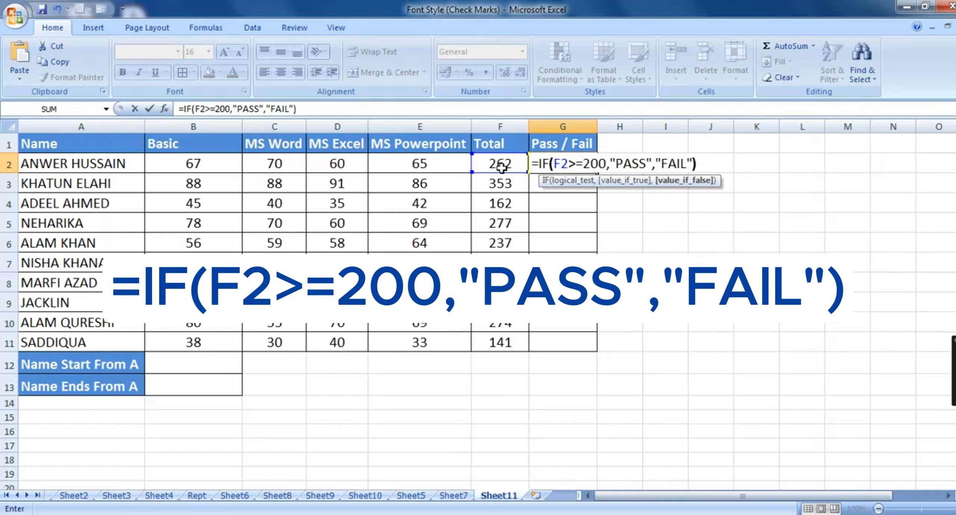
{"action": "key", "text": "Return"}
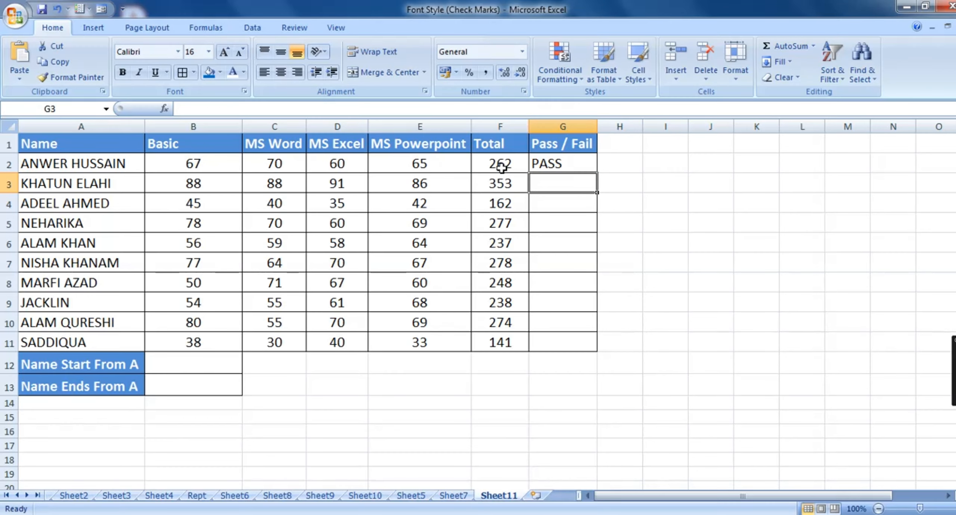
{"action": "left_click", "coordinate": [572, 165]}
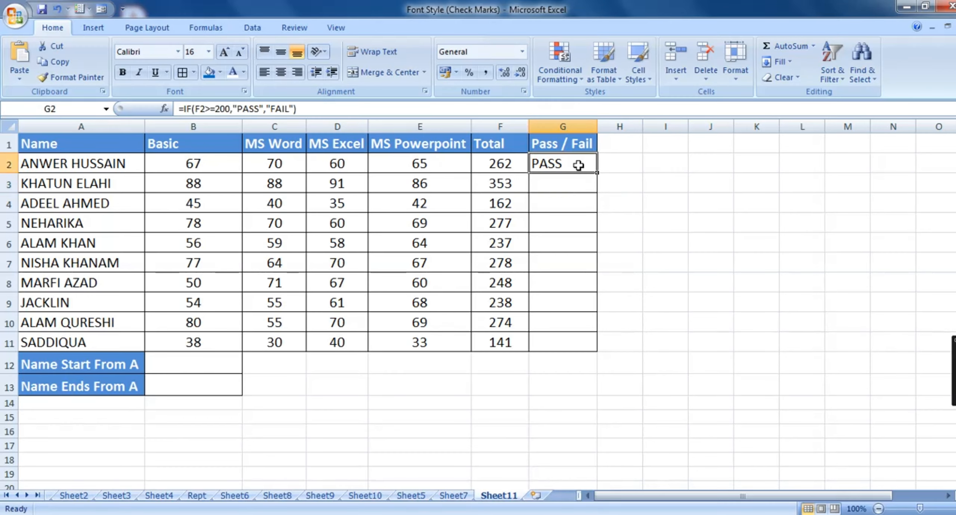
{"action": "double_click", "coordinate": [598, 175]}
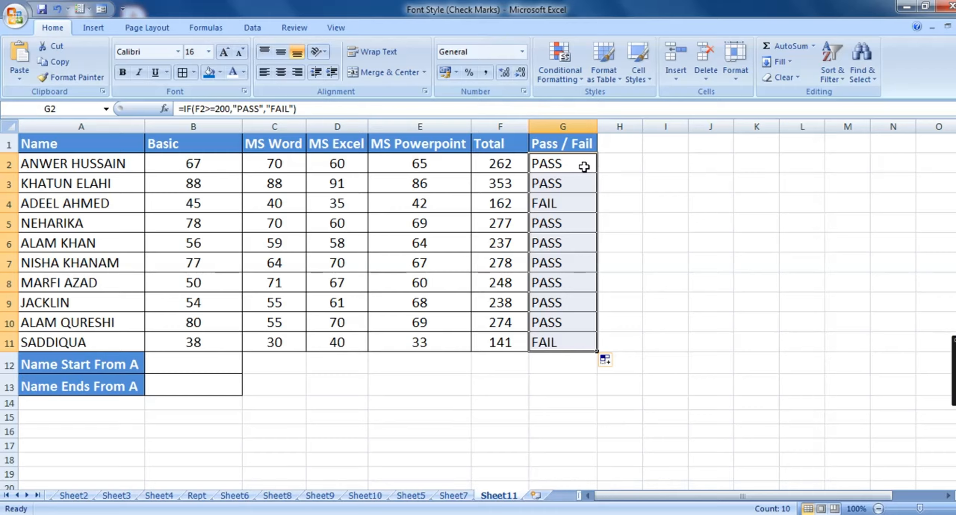
- Add a Text that Contains conditional formatting rule to G2:G11 that shows PASS in a custom green font color
{"action": "left_click", "coordinate": [563, 72]}
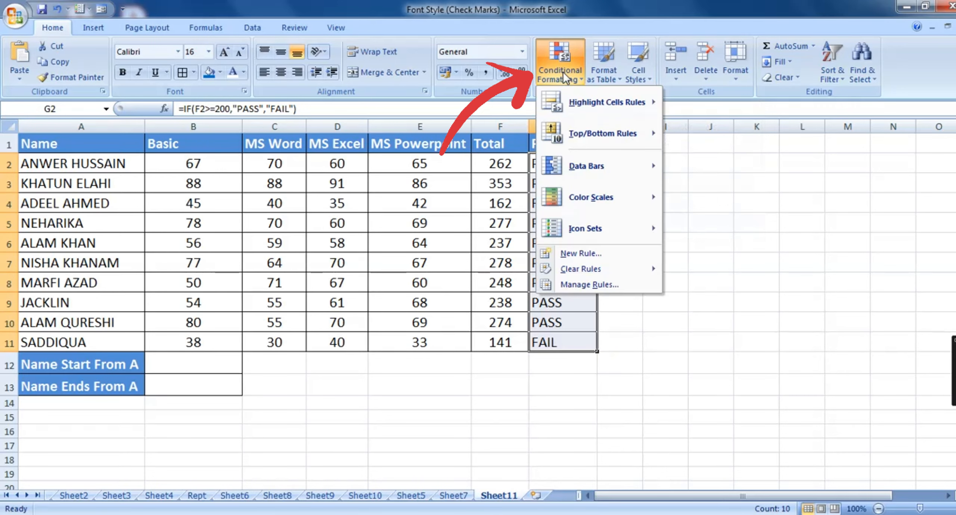
{"action": "mouse_move", "coordinate": [571, 105]}
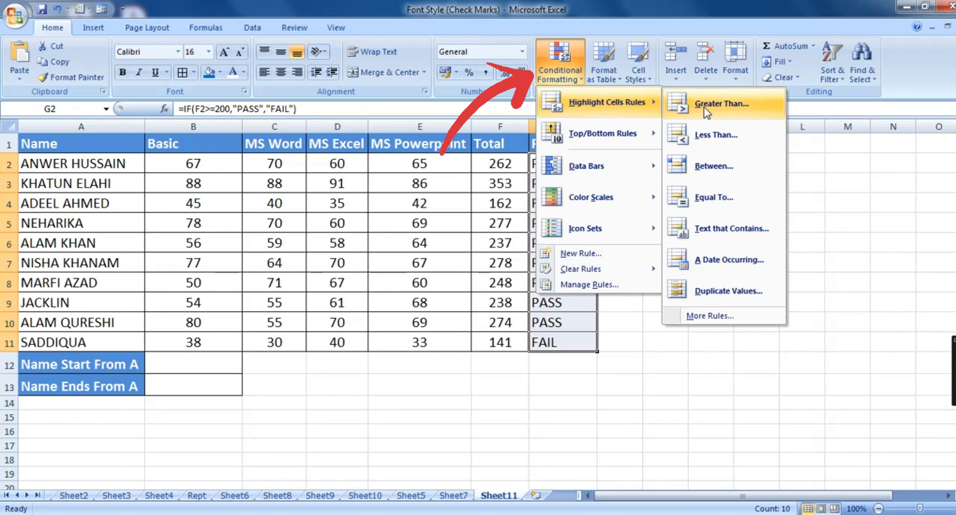
{"action": "left_click", "coordinate": [724, 233]}
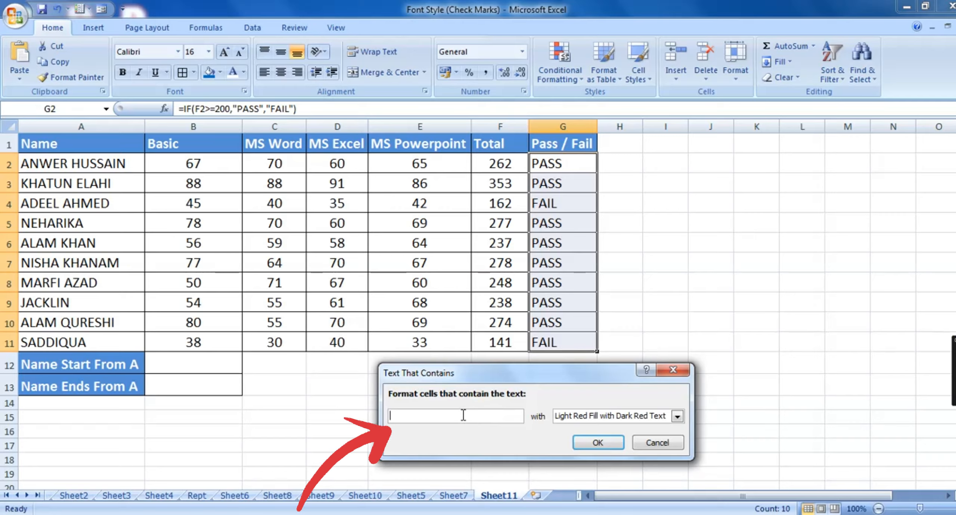
{"action": "type", "text": "PASS"}
{"action": "left_click", "coordinate": [676, 416]}
{"action": "left_click", "coordinate": [628, 484]}
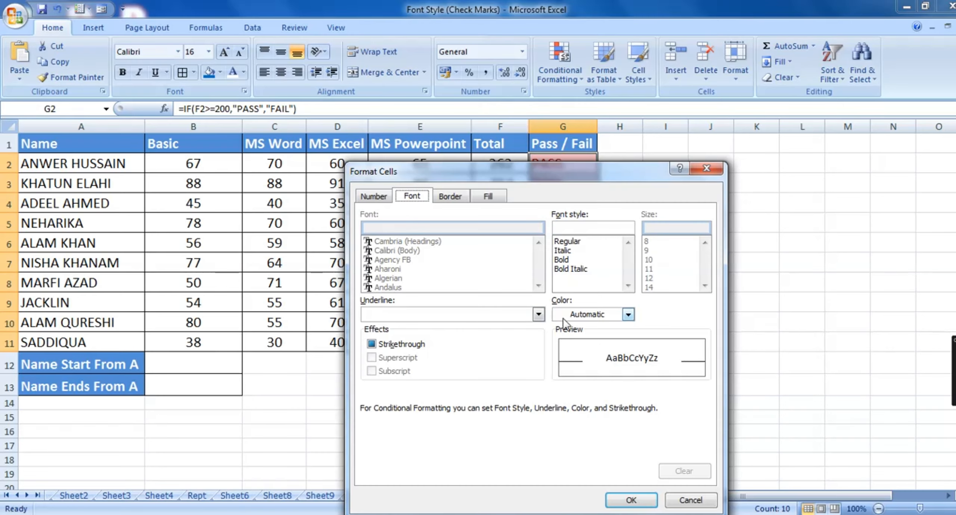
{"action": "left_click", "coordinate": [565, 318]}
{"action": "left_click", "coordinate": [621, 442]}
{"action": "left_click", "coordinate": [631, 499]}
{"action": "left_click", "coordinate": [598, 444]}
- Add a Text that Contains rule to G2:G11 that formats FAIL with Light Red Fill with Dark Red Text
{"action": "left_click", "coordinate": [559, 64]}
{"action": "mouse_move", "coordinate": [617, 98]}
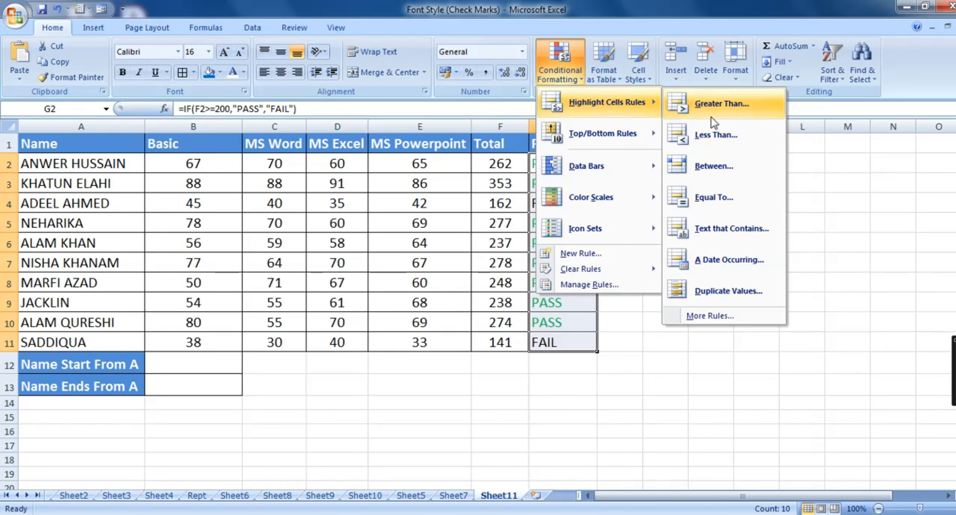
{"action": "left_click", "coordinate": [720, 235]}
{"action": "type", "text": "FAIL"}
{"action": "left_click", "coordinate": [676, 416]}
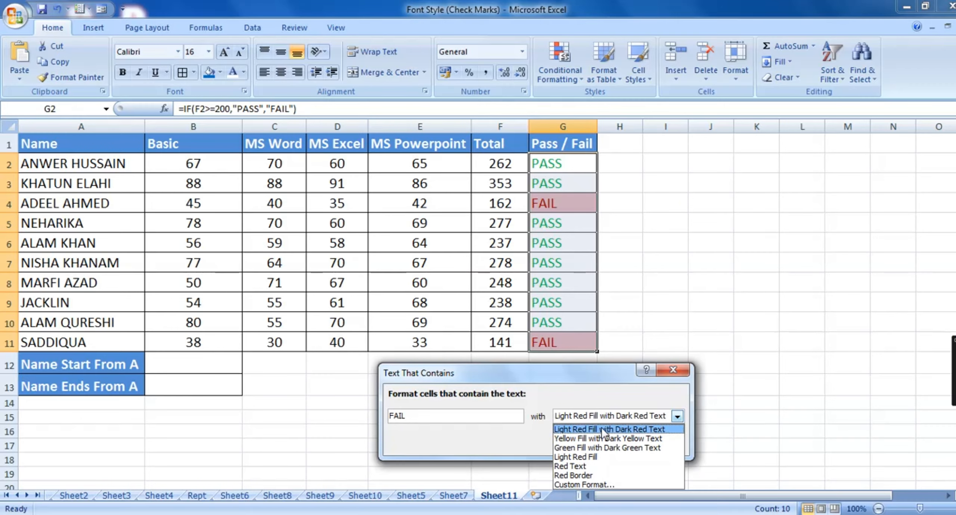
{"action": "left_click", "coordinate": [601, 427]}
{"action": "left_click", "coordinate": [599, 443]}
{"action": "left_click", "coordinate": [571, 346]}
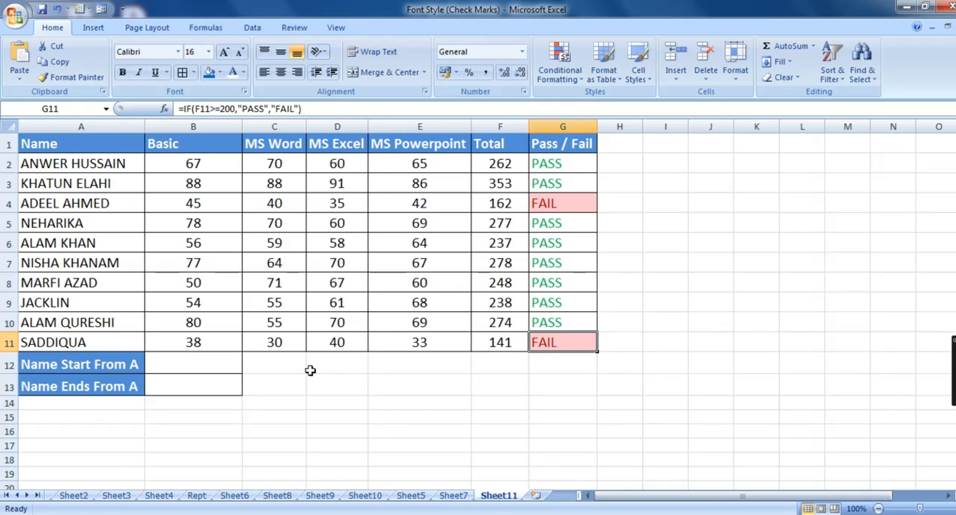
- Count the names starting with A by entering =COUNTIF(A2:A11,"A*") in cell B12
{"action": "left_click", "coordinate": [234, 370]}
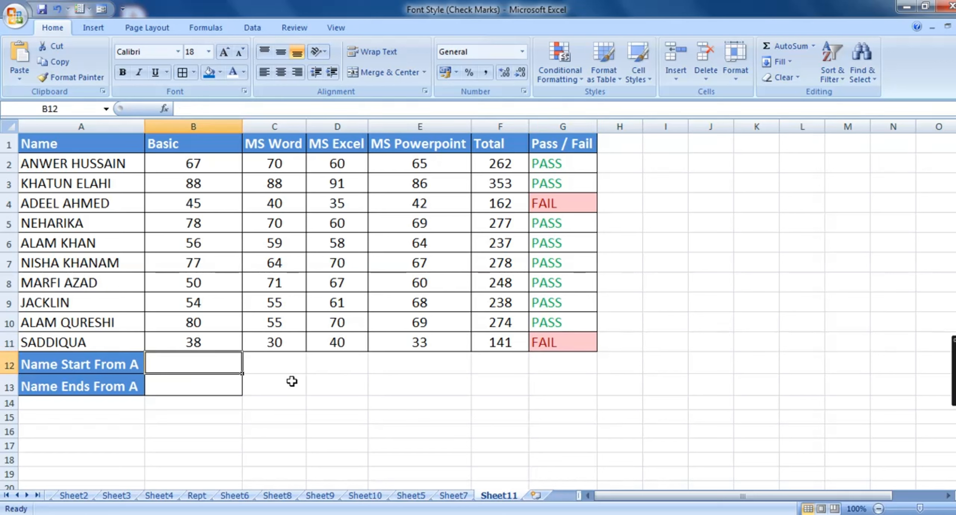
{"action": "type", "text": "=COUNTIF"}
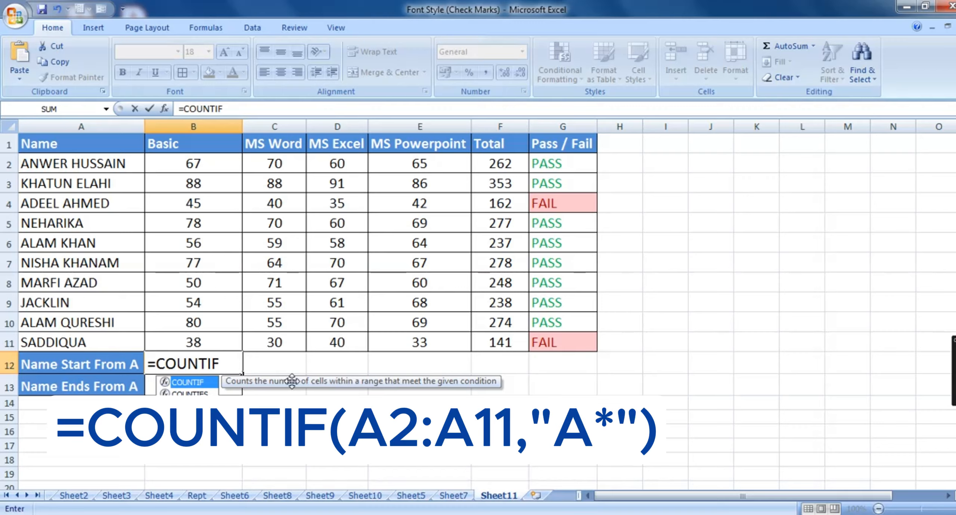
{"action": "type", "text": "("}
{"action": "left_click_drag", "start_coordinate": [96, 164], "coordinate": [96, 335]}
{"action": "type", "text": ","}
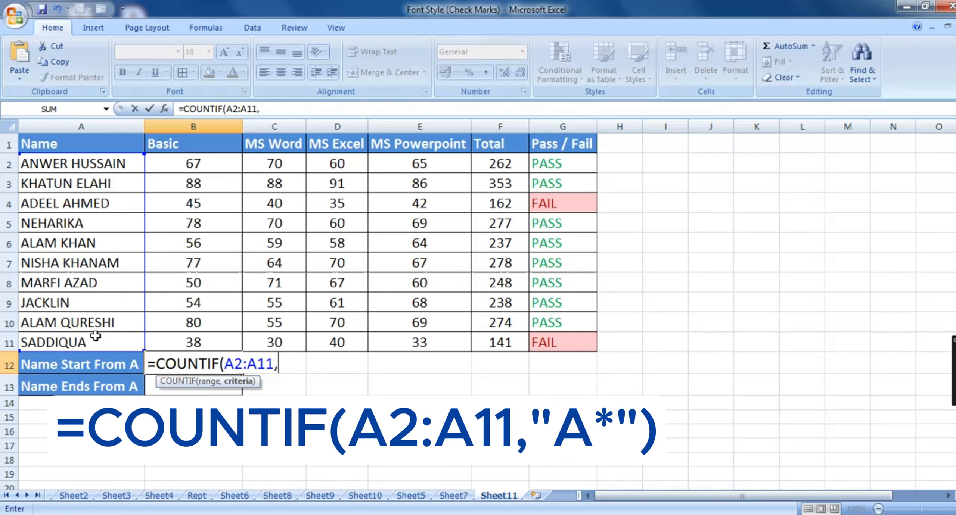
{"action": "type", "text": "\"A"}
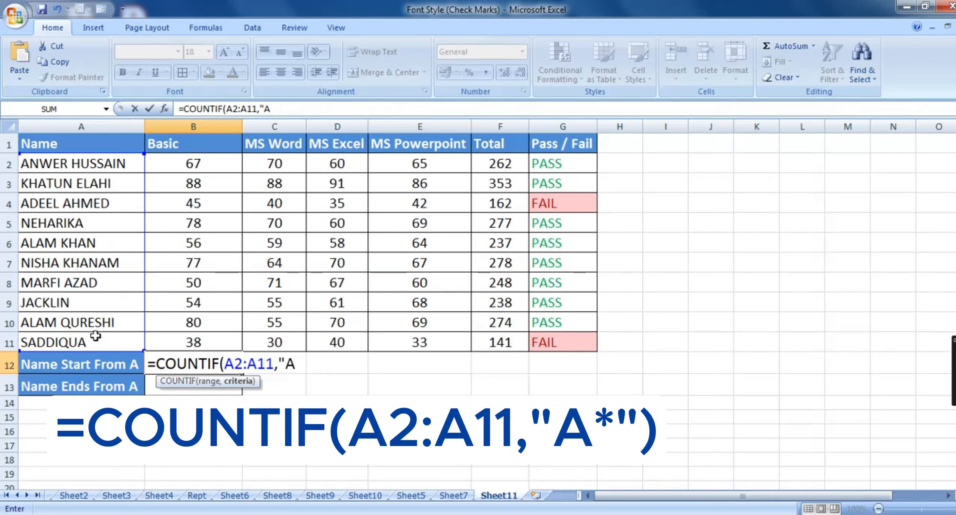
{"action": "type", "text": "*\")"}
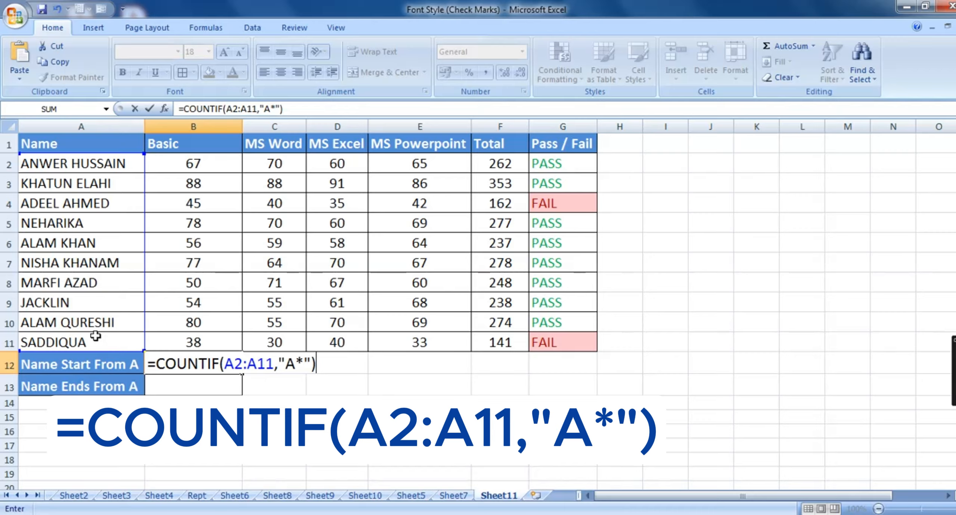
{"action": "key", "text": "Return"}
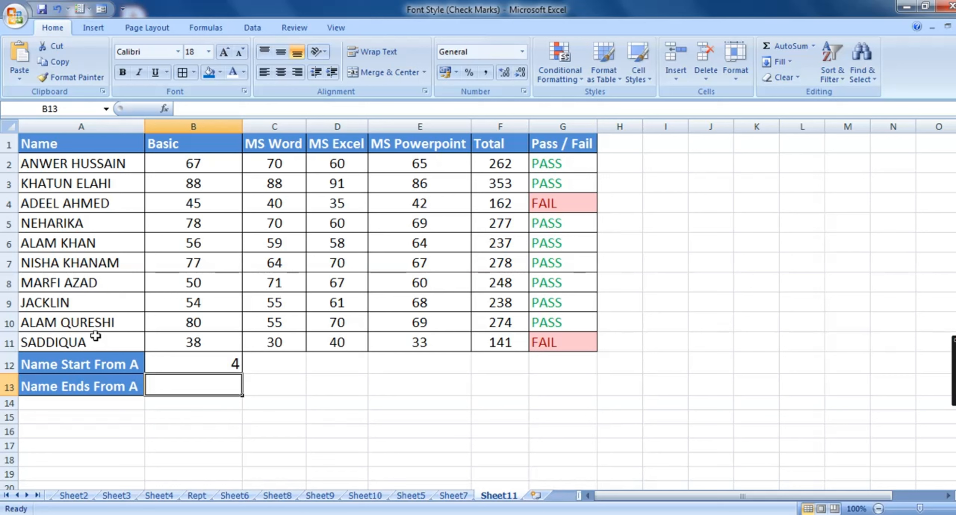
{"action": "left_click", "coordinate": [192, 363]}
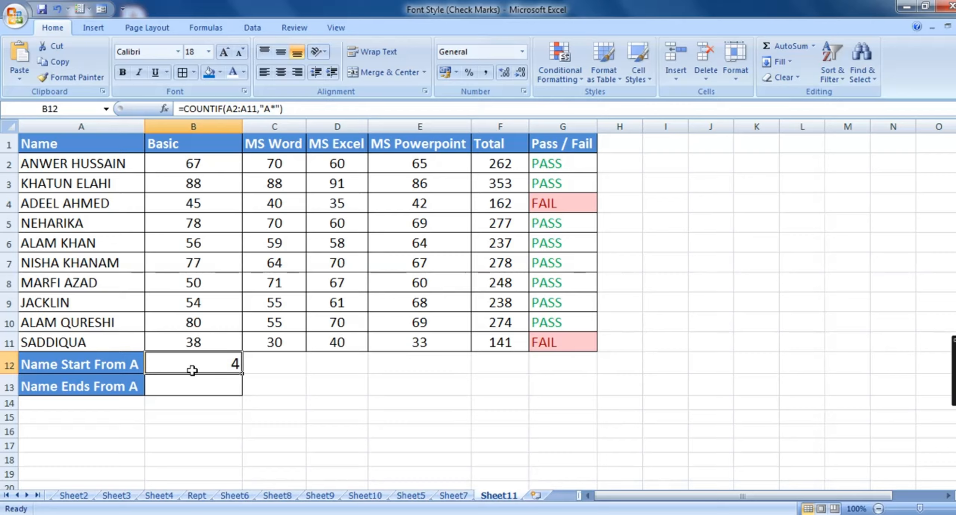
- Count the names ending with A by entering =COUNTIF(A2:A11,"*A") in cell B13
{"action": "left_click", "coordinate": [224, 387]}
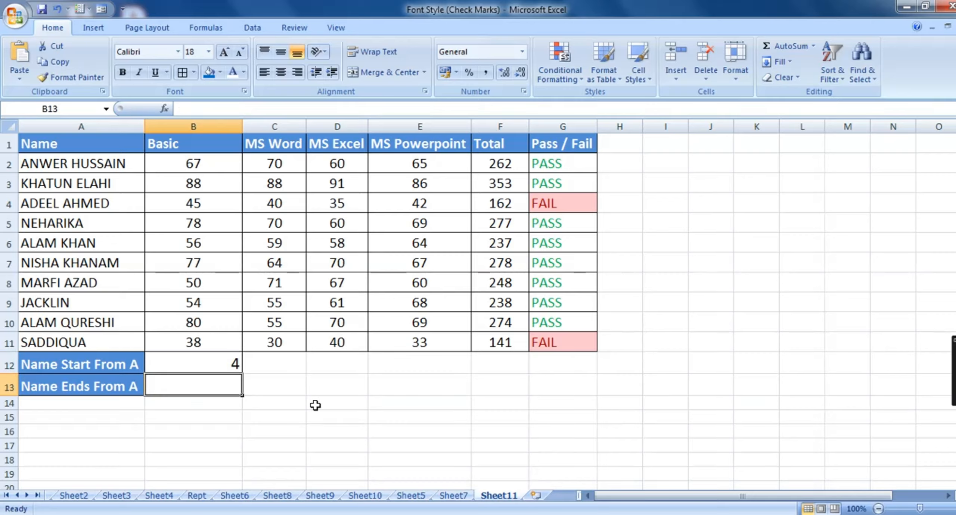
{"action": "type", "text": "="}
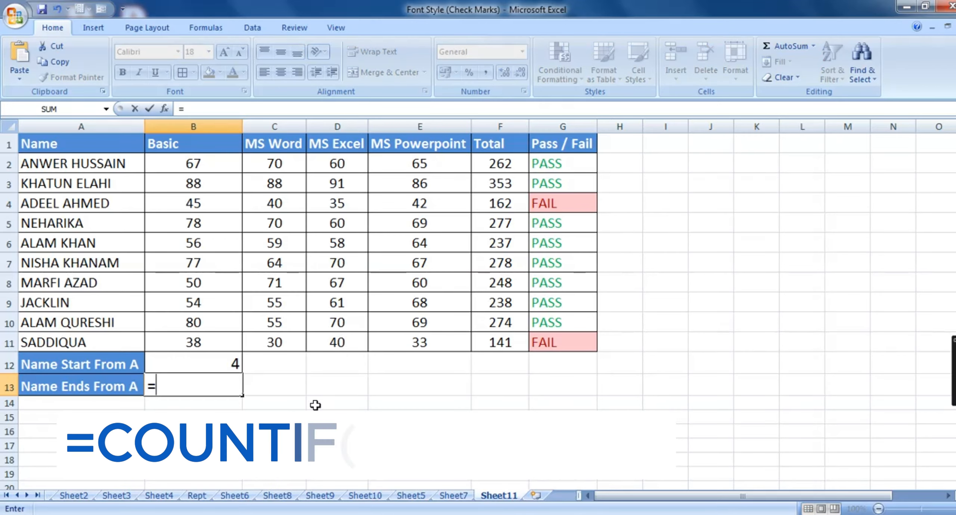
{"action": "type", "text": "COUNTIF("}
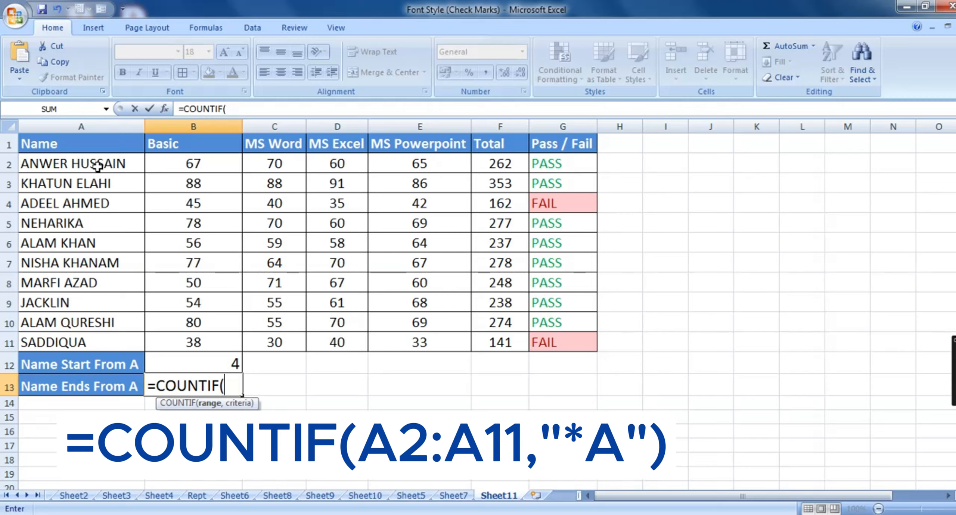
{"action": "left_click_drag", "start_coordinate": [97, 167], "coordinate": [98, 341]}
{"action": "type", "text": ","}
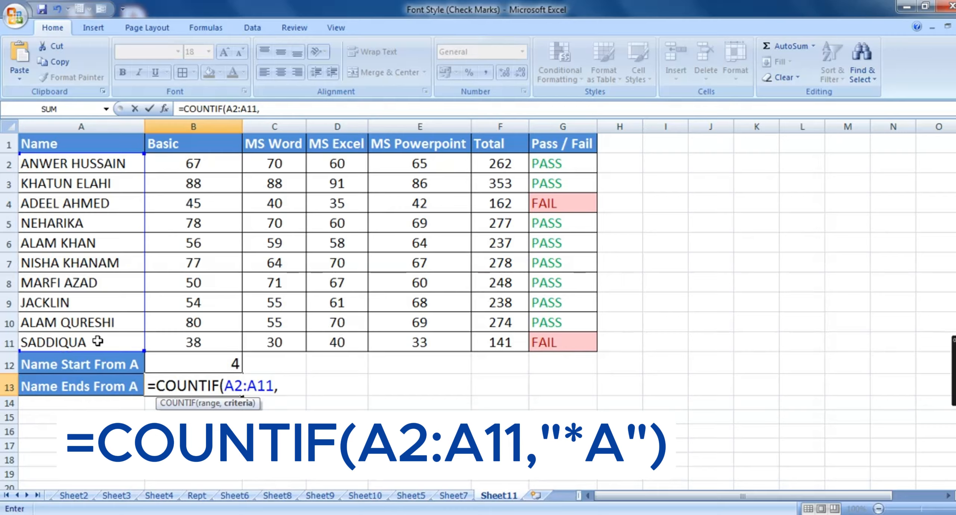
{"action": "type", "text": "\"*A\")"}
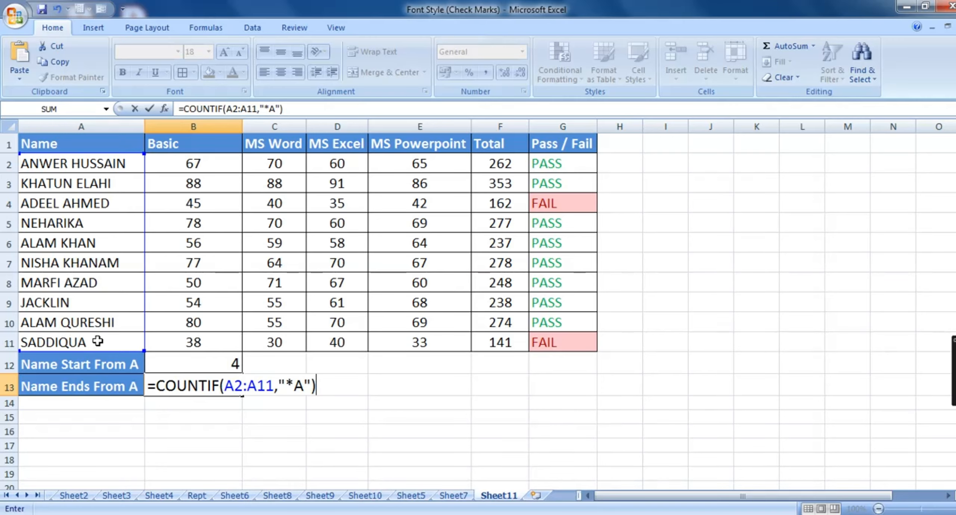
{"action": "key", "text": "Return"}
{"action": "key", "text": "Up"}
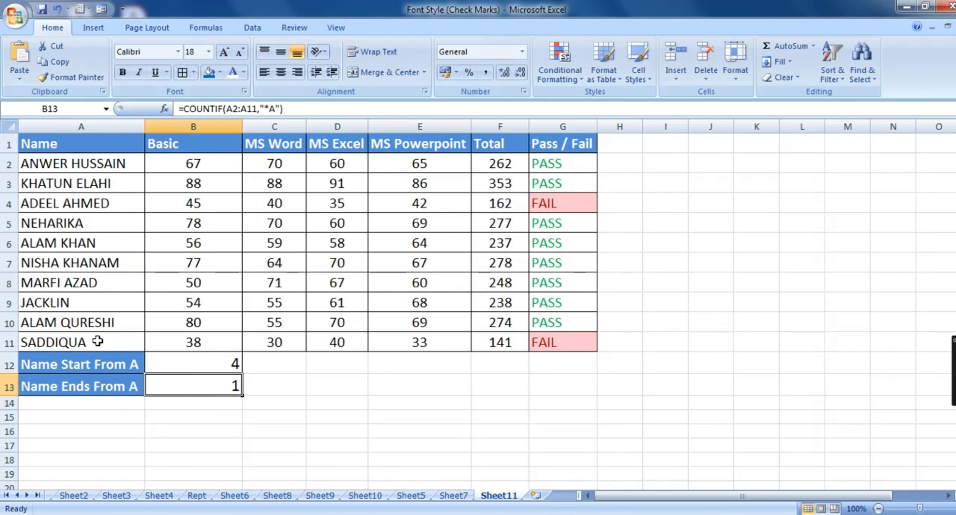
- On Sheet7, count the Laptop entries by entering =COUNTIF(A2:A10,"Laptop") in cell B11
{"action": "left_click", "coordinate": [449, 496]}
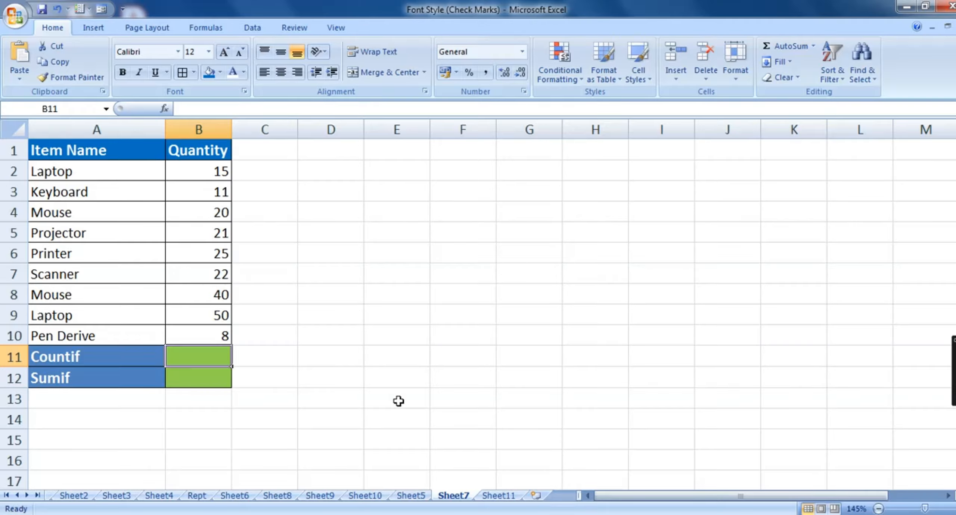
{"action": "type", "text": "=COUNTI"}
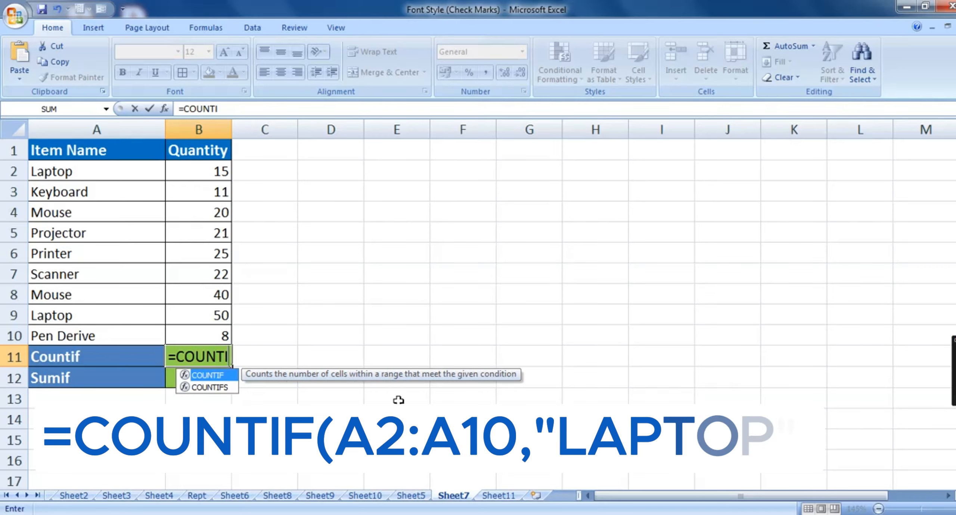
{"action": "type", "text": "F("}
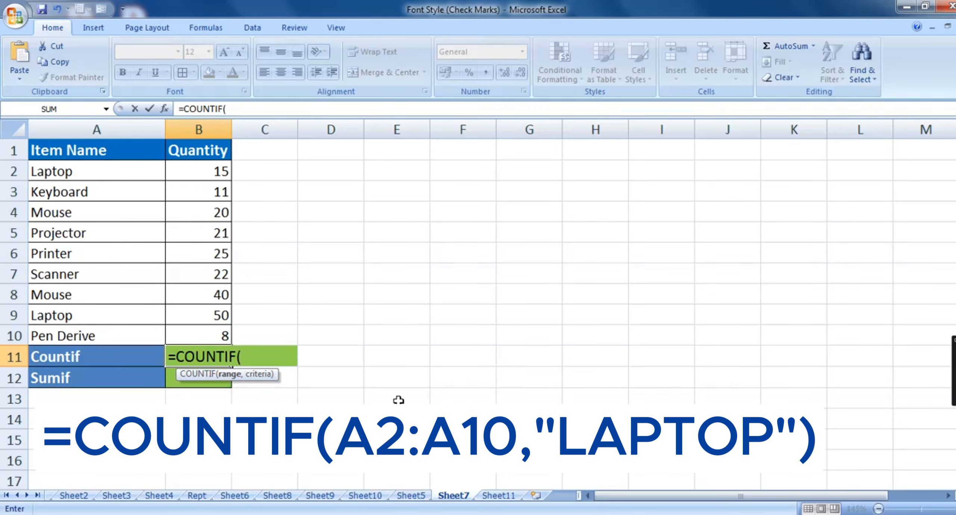
{"action": "left_click_drag", "start_coordinate": [128, 171], "coordinate": [124, 327]}
{"action": "type", "text": ",\""}
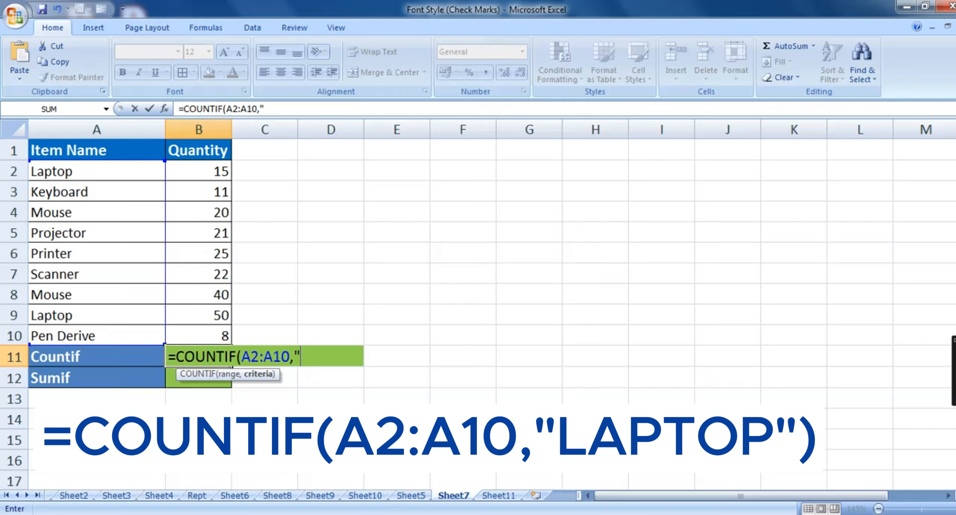
{"action": "type", "text": "Laptop\""}
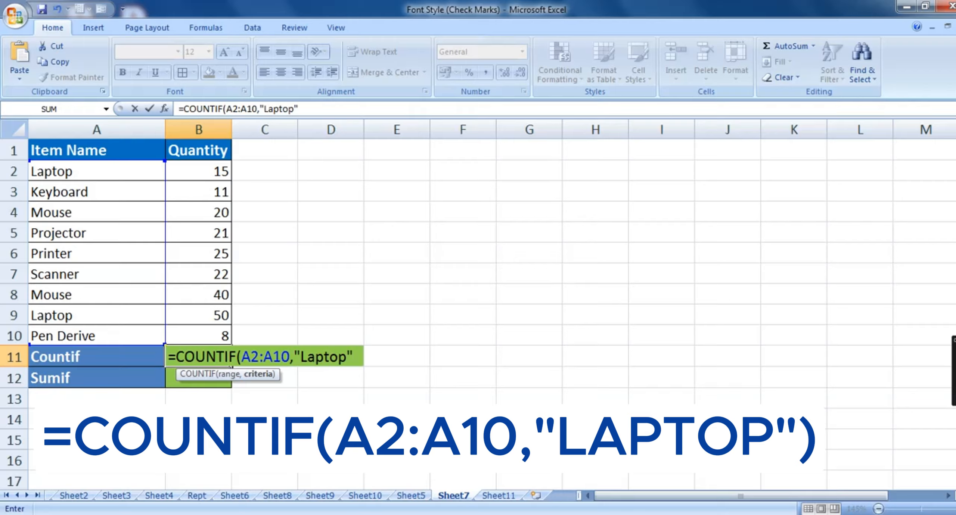
{"action": "type", "text": ")"}
{"action": "key", "text": "Return"}
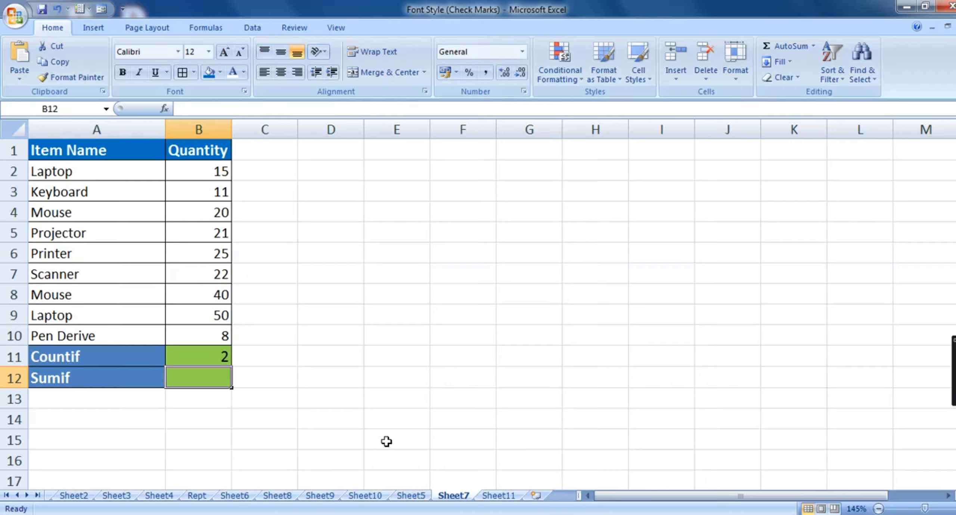
- Total the Laptop quantities by entering =SUMIF(A2:A10,"Laptop",B2:B10) in cell B12
{"action": "type", "text": "=SU"}
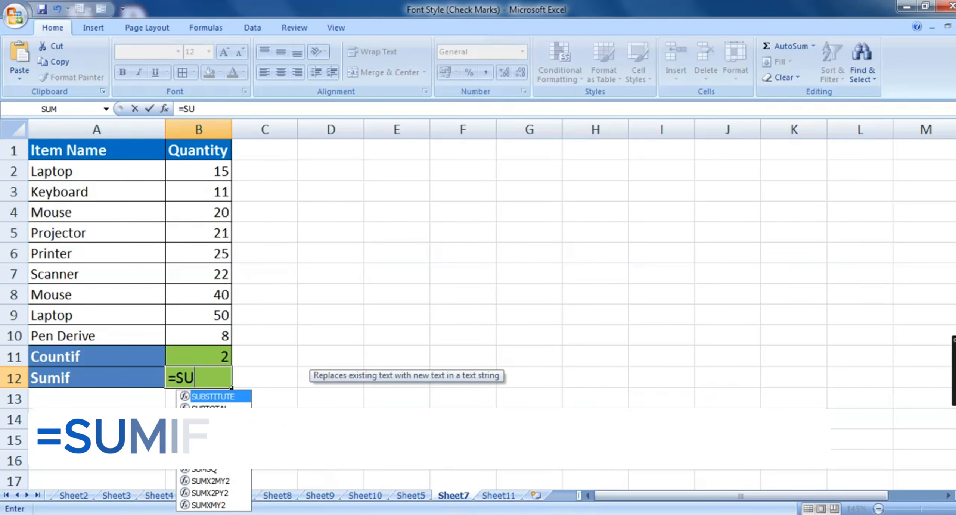
{"action": "type", "text": "MIF("}
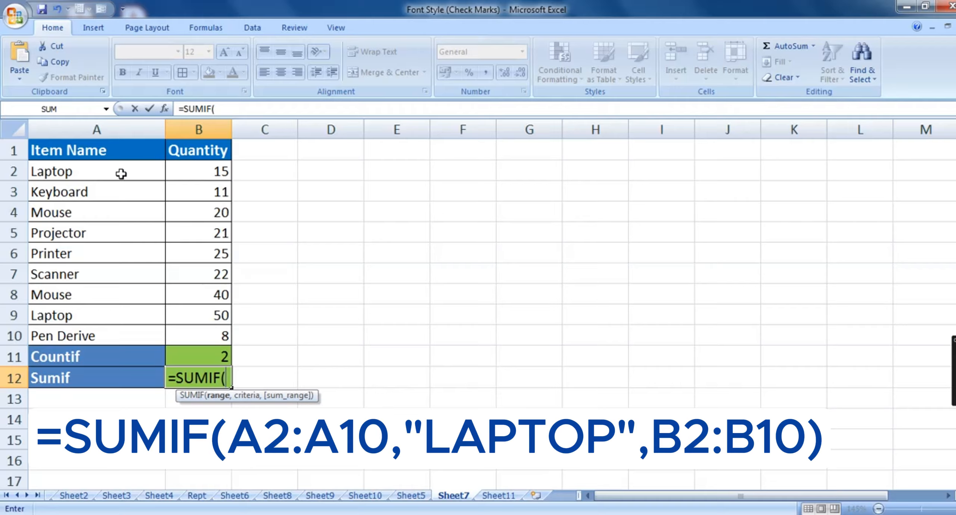
{"action": "left_click_drag", "start_coordinate": [123, 172], "coordinate": [118, 338]}
{"action": "type", "text": ","}
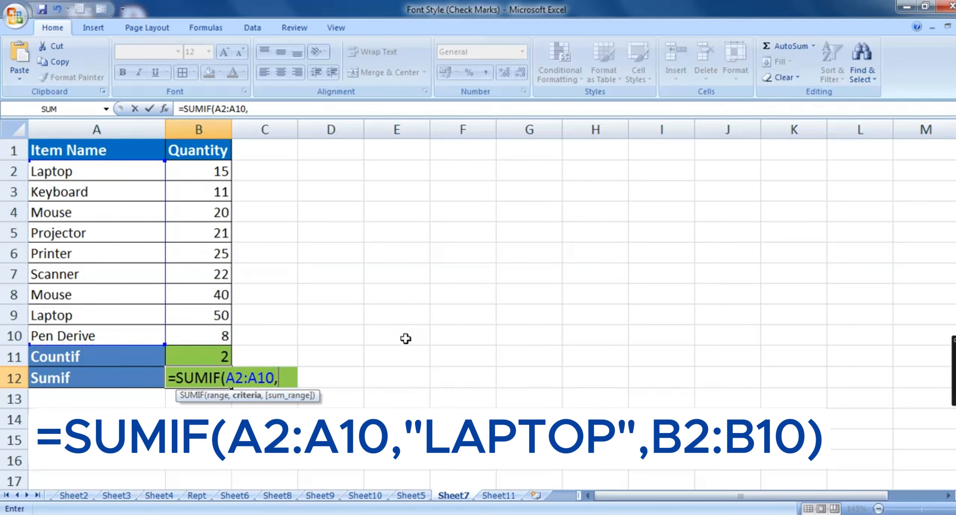
{"action": "type", "text": "\"Laptop\""}
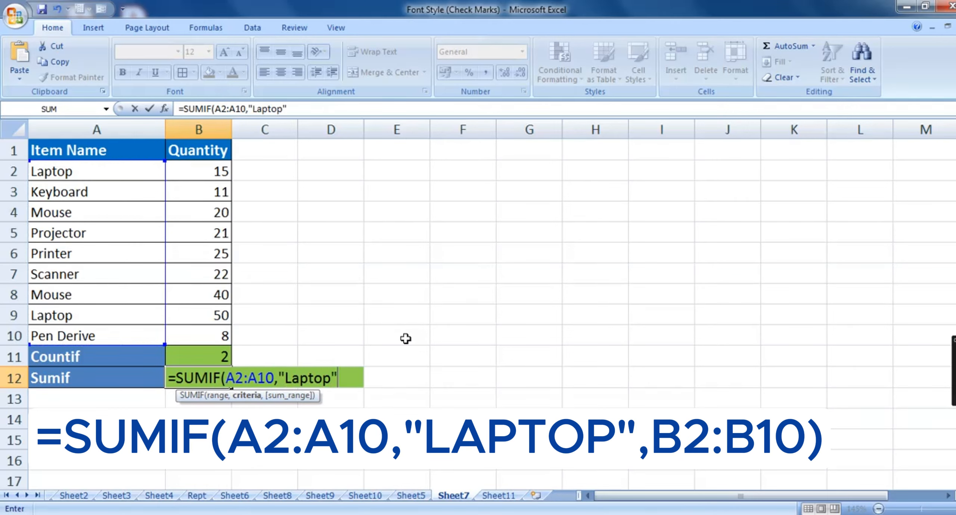
{"action": "type", "text": ","}
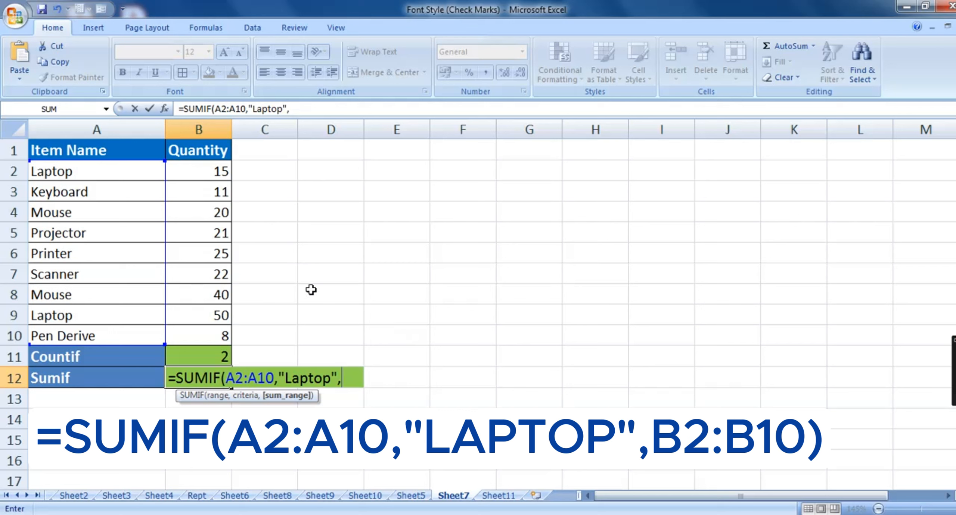
{"action": "left_click_drag", "start_coordinate": [190, 174], "coordinate": [198, 329]}
{"action": "type", "text": ")"}
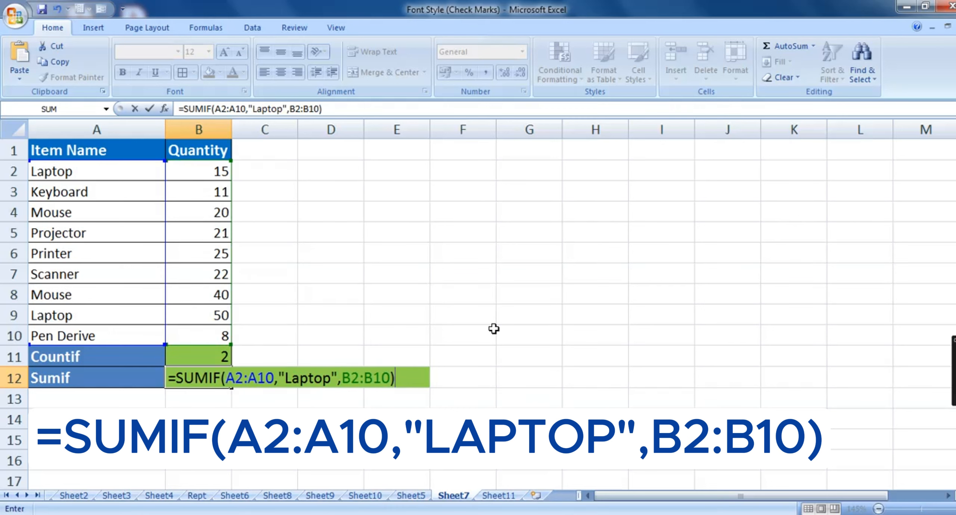
{"action": "key", "text": "Return"}
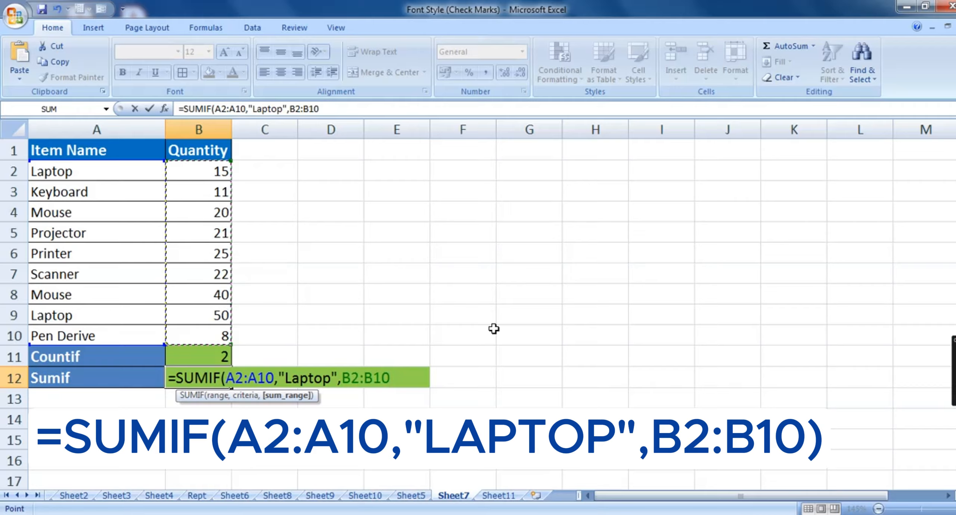
{"action": "type", "text": ")"}
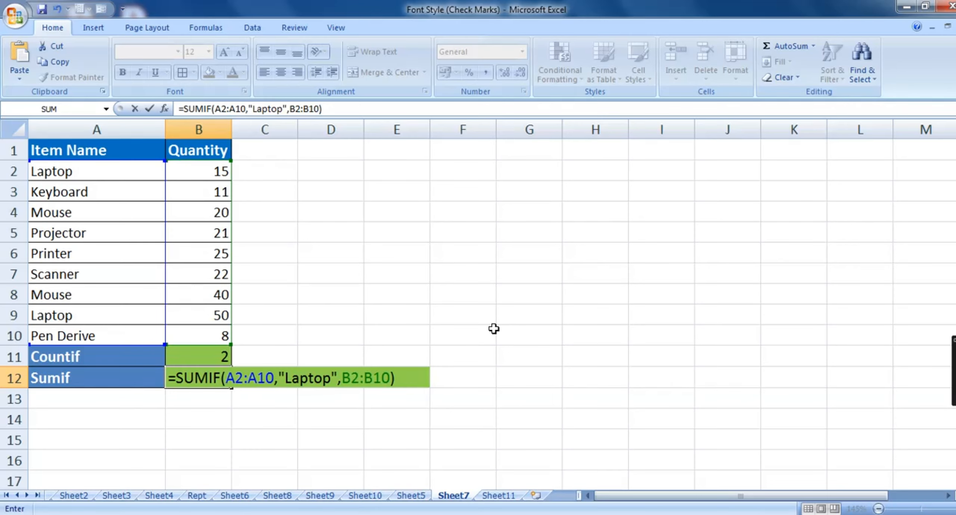
{"action": "key", "text": "ctrl+Return"}
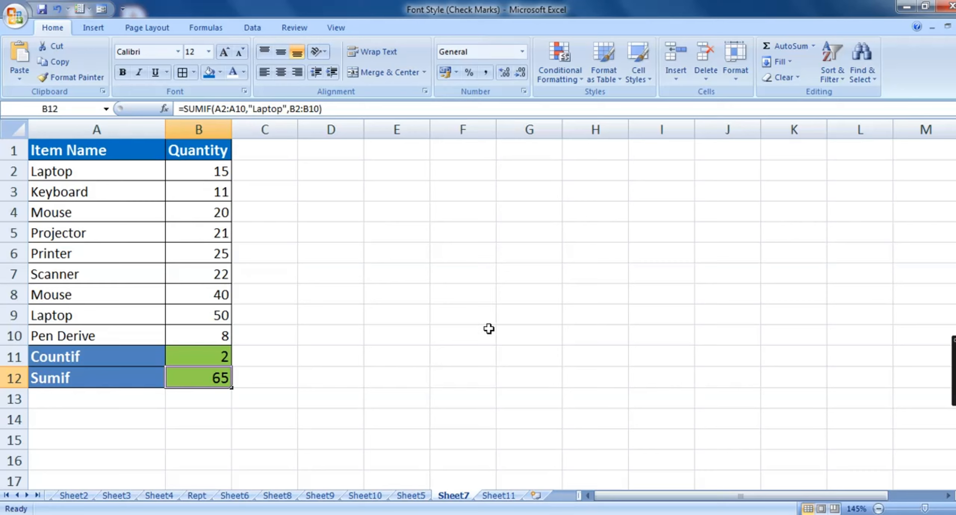
- Change the quantity of the second Laptop entry in cell B9 to 30
{"action": "left_click", "coordinate": [218, 317]}
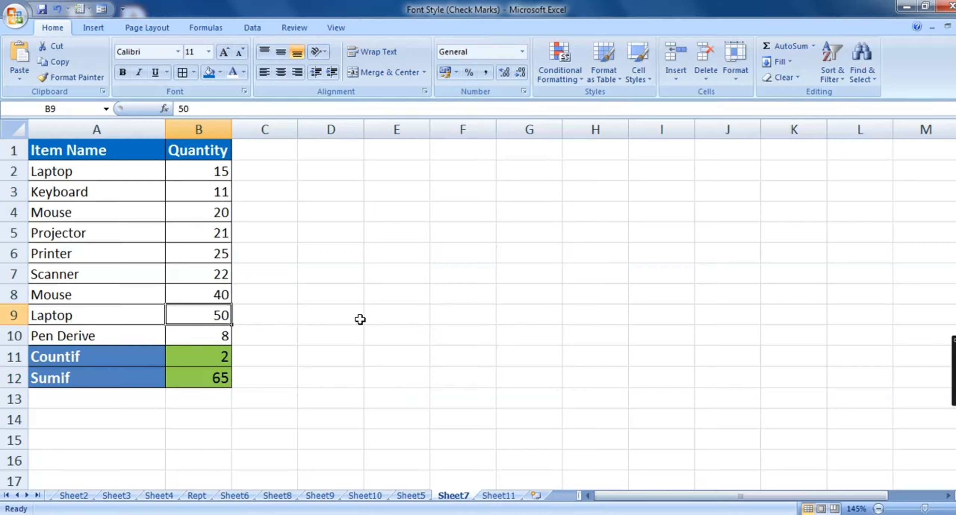
{"action": "type", "text": "30"}
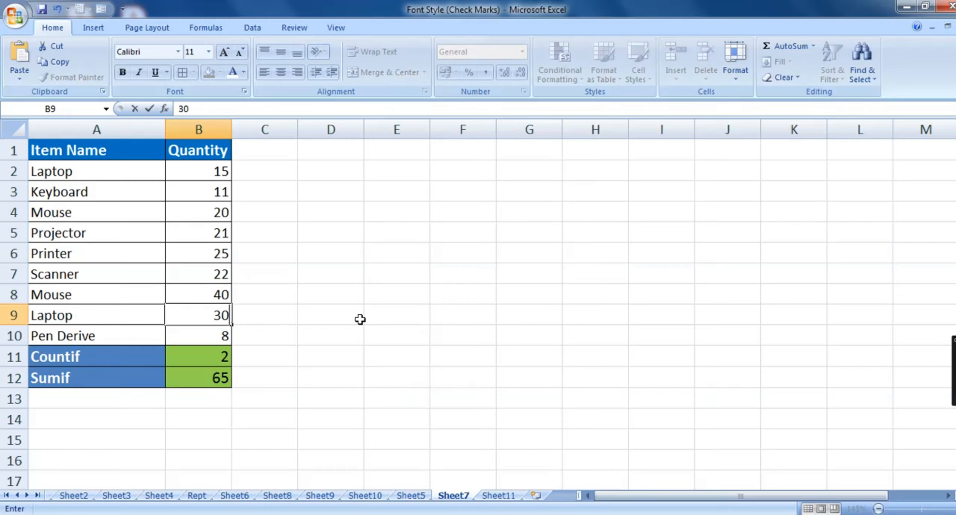
{"action": "key", "text": "Return"}
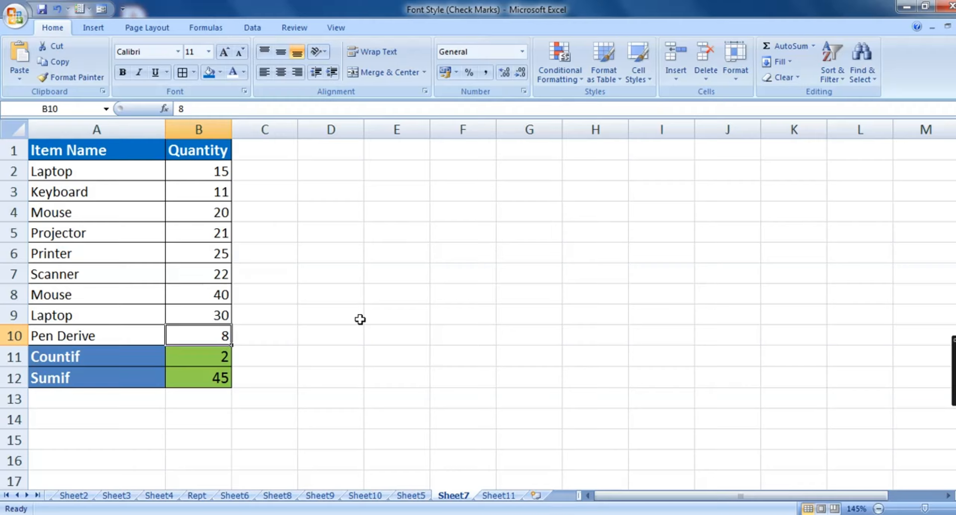